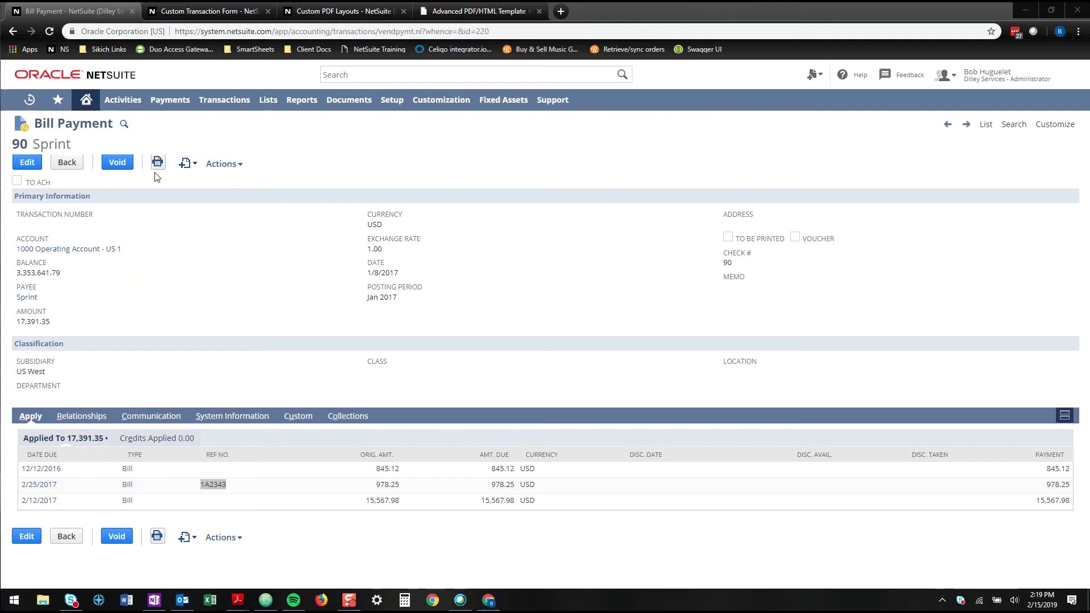
Review the basic bill payment PDF in the PDF viewer, then return to NetSuite.
key("alt+Tab")
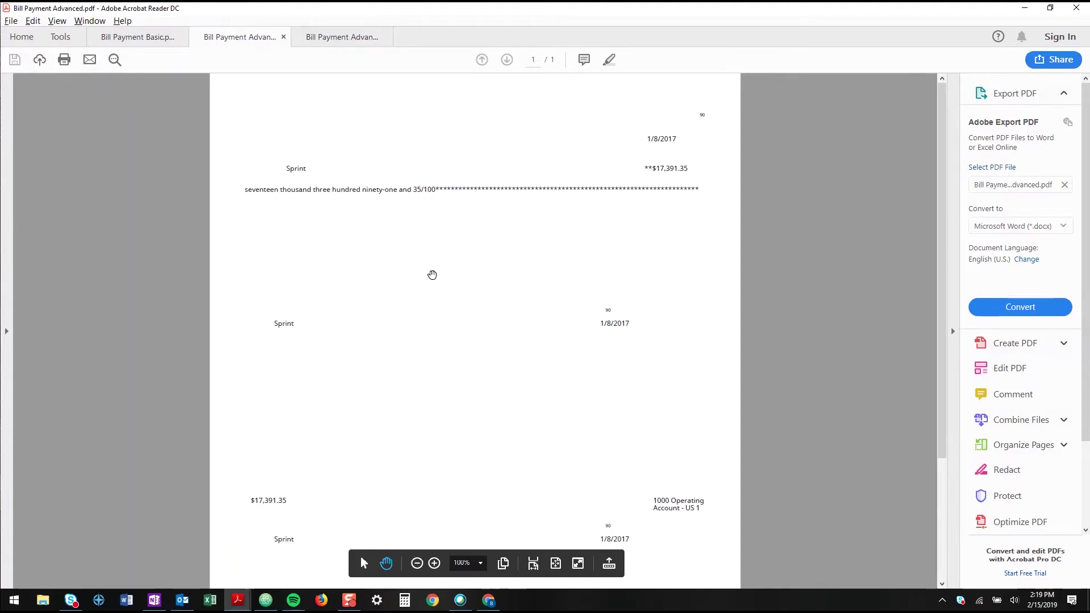
key("ctrl+Tab")
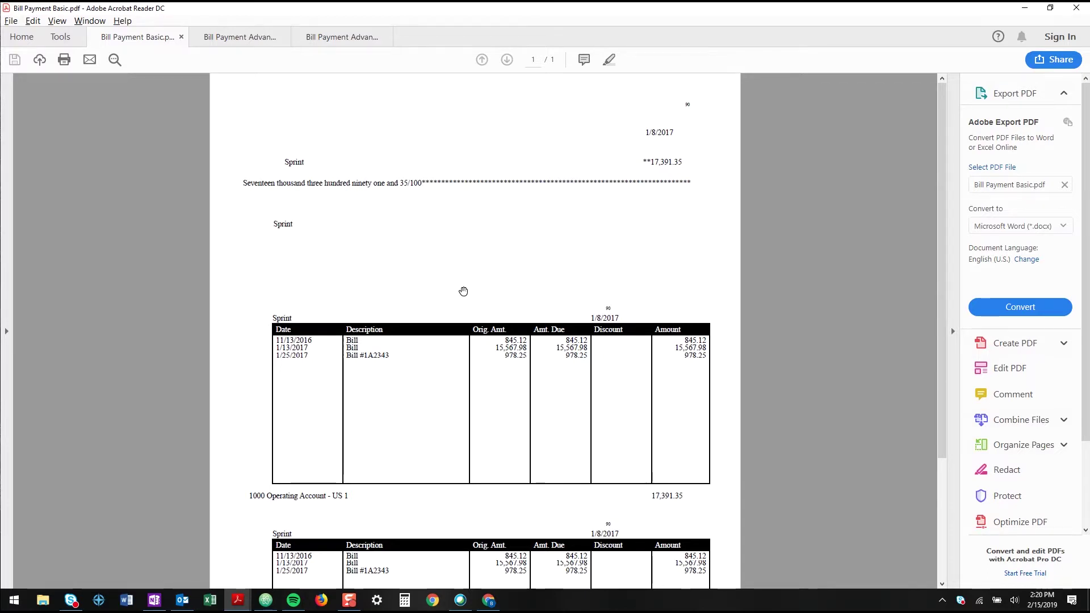
key("alt+Tab")
key("alt+Tab")
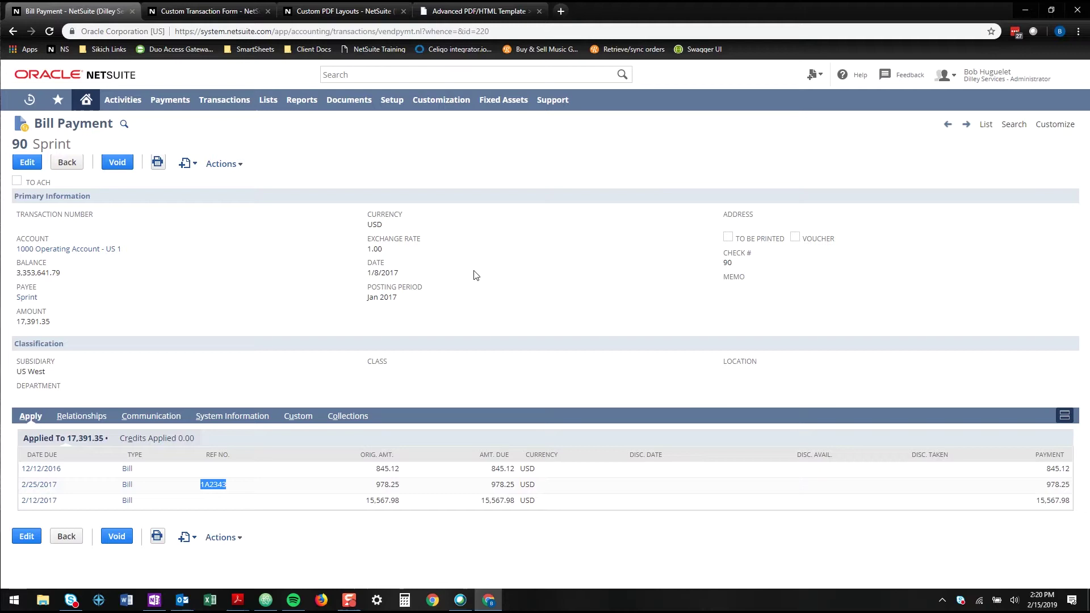
Set the Demo Check form to Advanced printing with the DEMO US Voucher Check PDF/HTML Template.
left_click(217, 14)
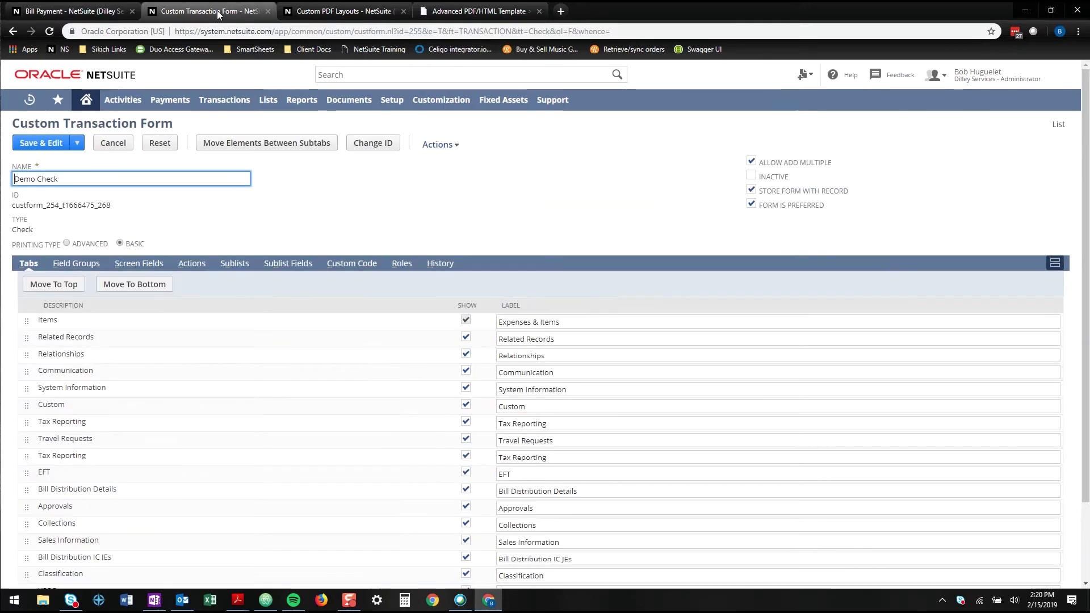
left_click(66, 244)
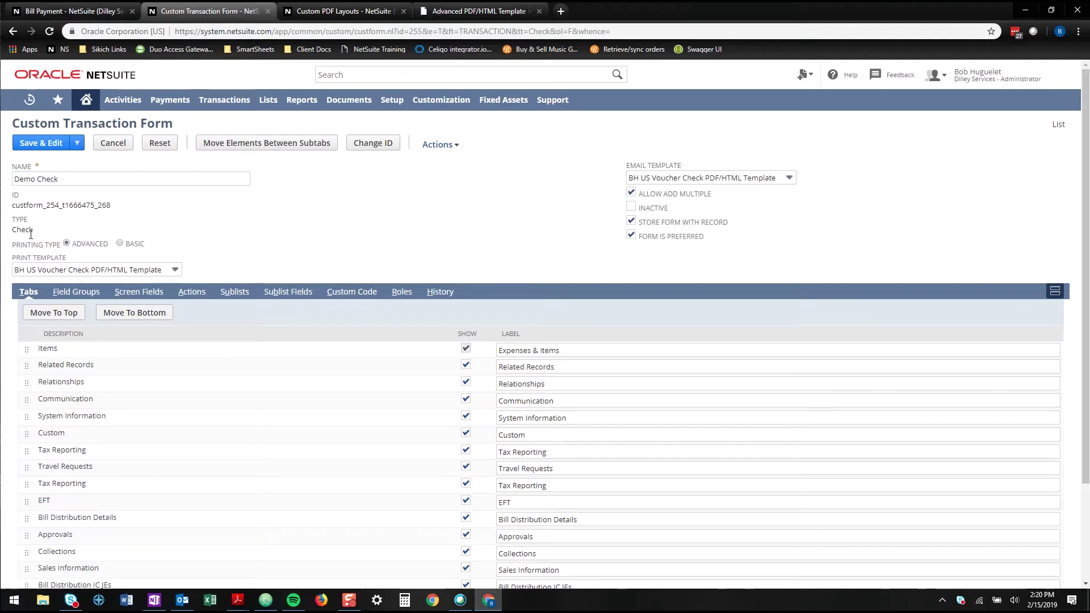
left_click(77, 270)
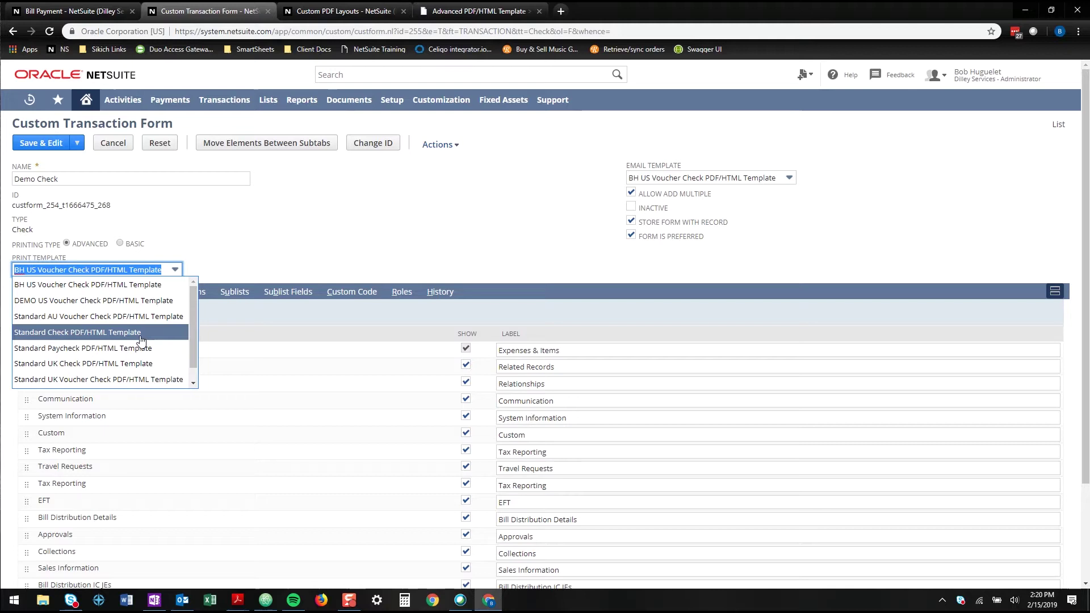
left_click(132, 301)
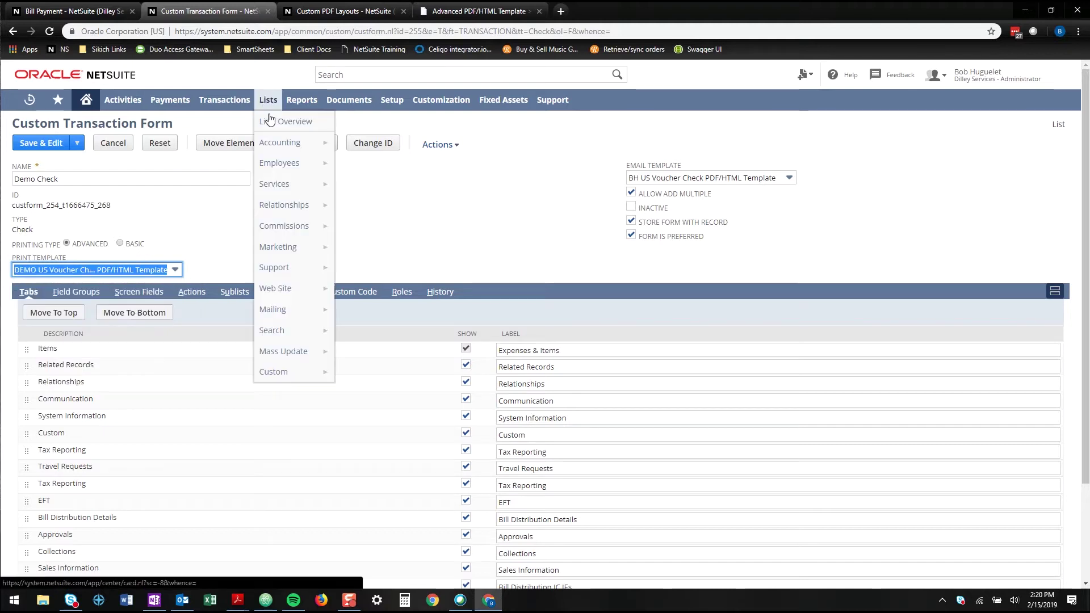
key("alt+Tab")
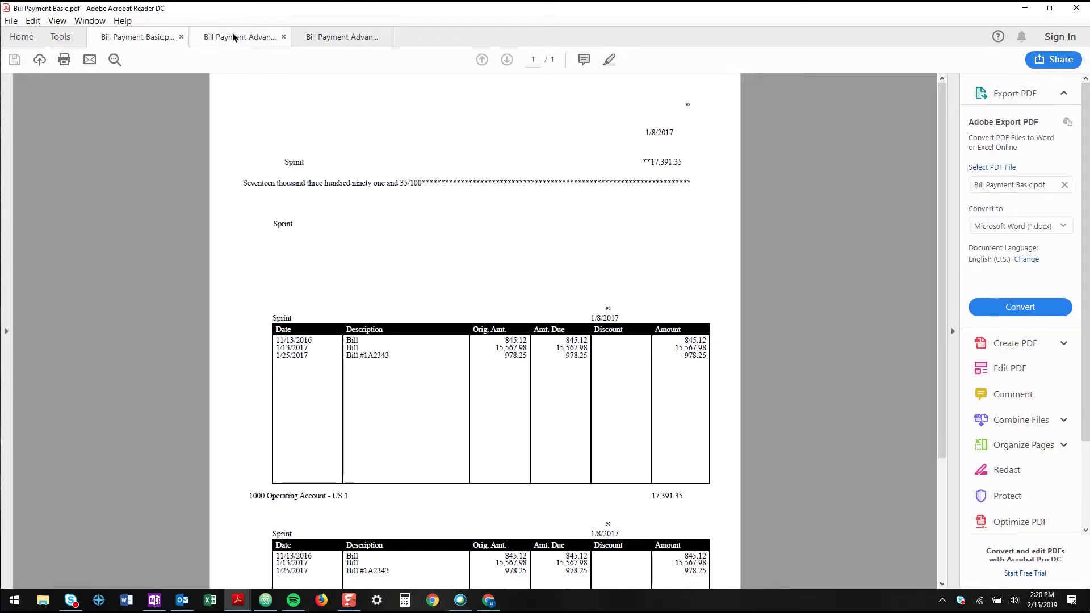
Recheck the advanced bill payment PDF, then return to the browser's Custom PDF Layouts page.
left_click(232, 37)
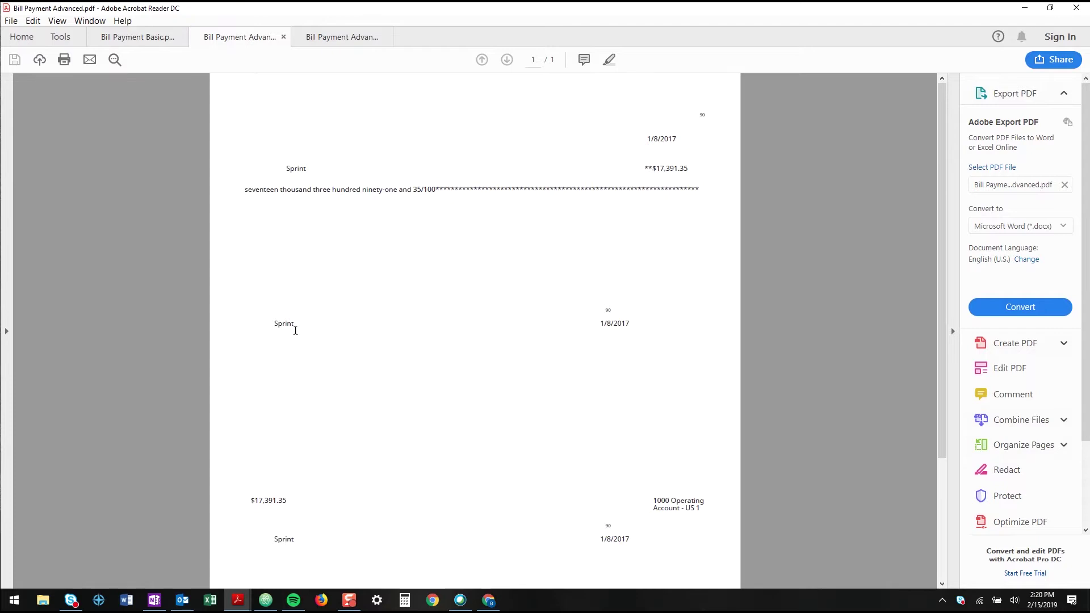
key("alt+Tab")
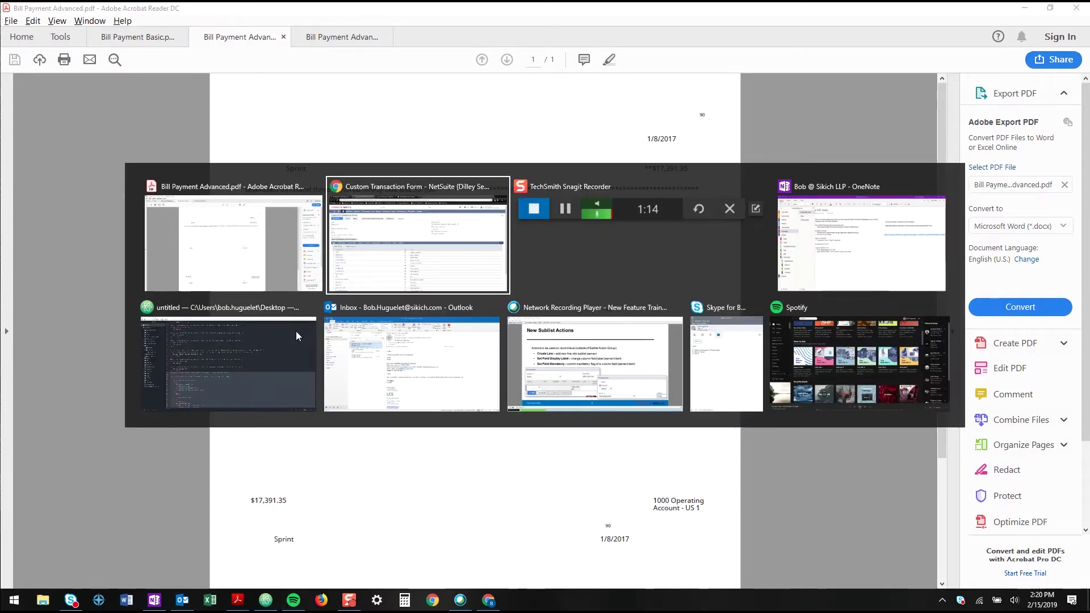
key("Tab")
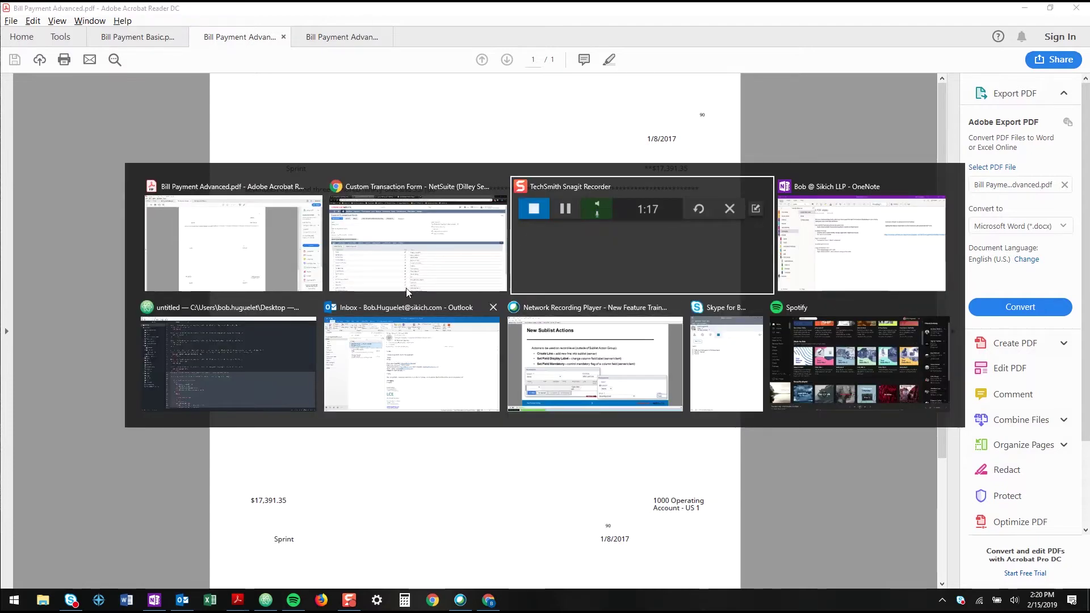
left_click(420, 241)
left_click(363, 11)
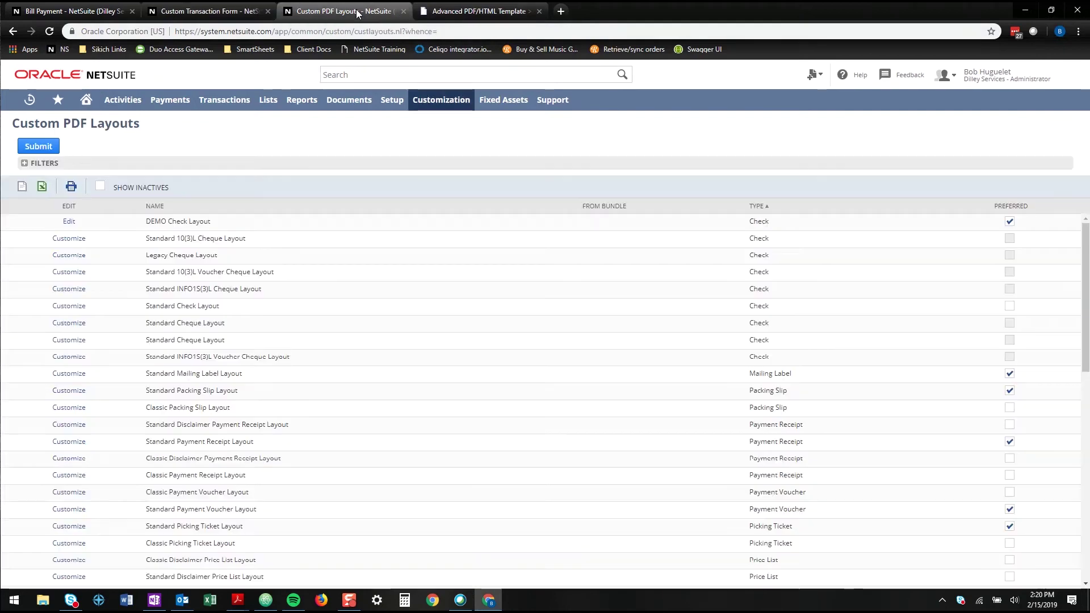
Open SuiteAnswers article 62662 on bill payment line items and review its corrected APPLY code.
left_click(437, 17)
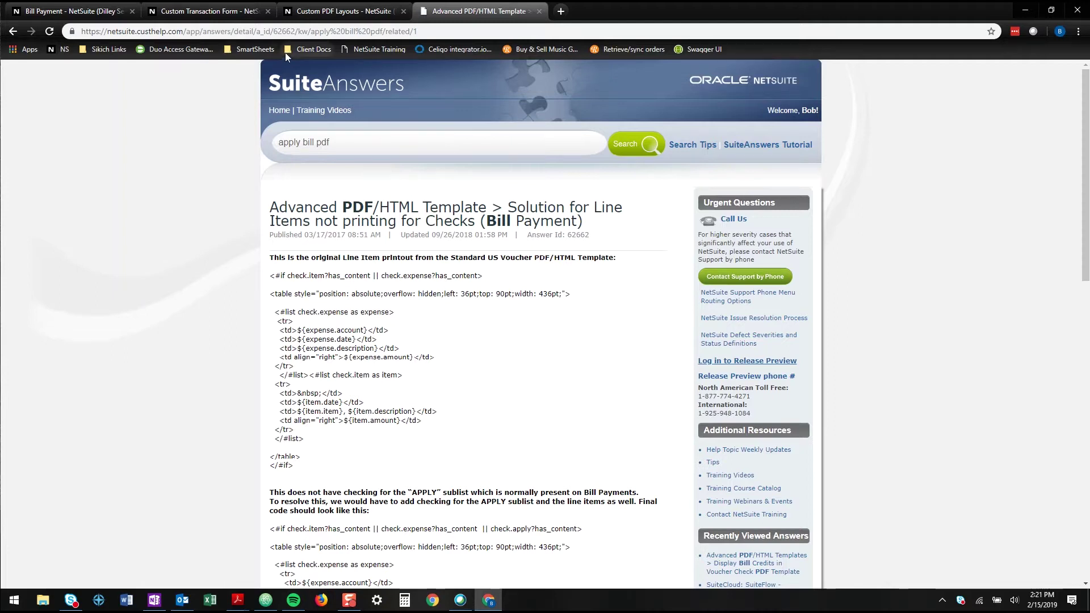
double_click(287, 29)
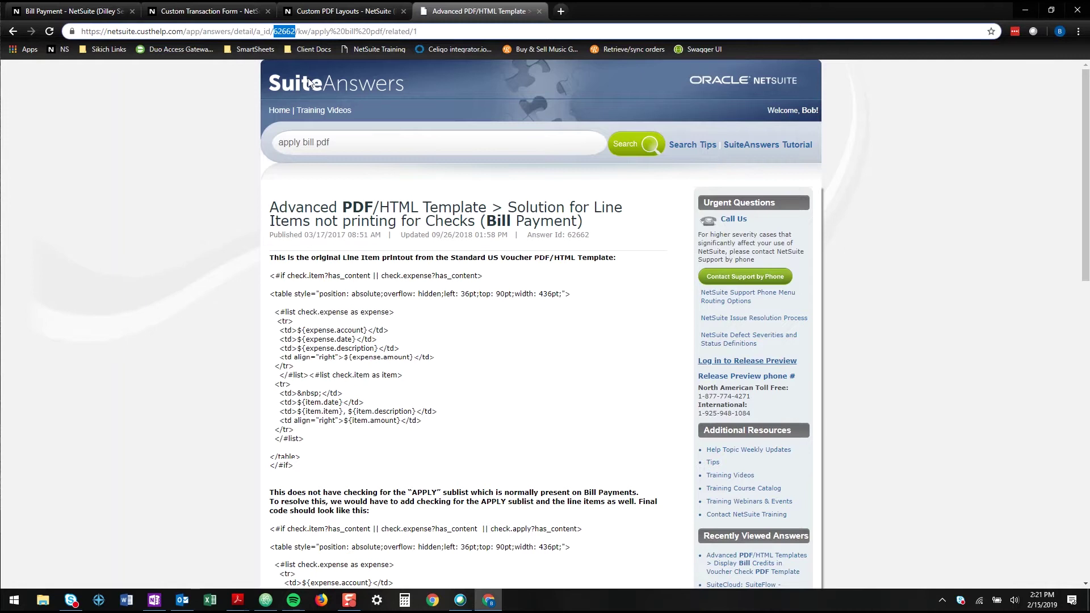
scroll(387, 322, "down", 5)
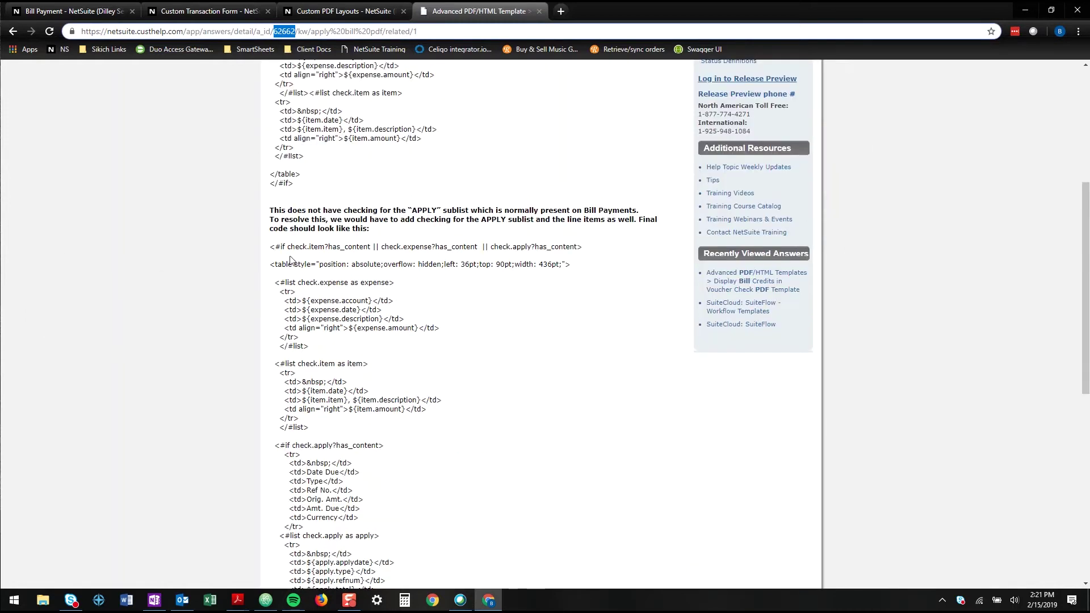
left_click_drag(271, 246, 308, 205)
scroll(370, 226, "down", 8)
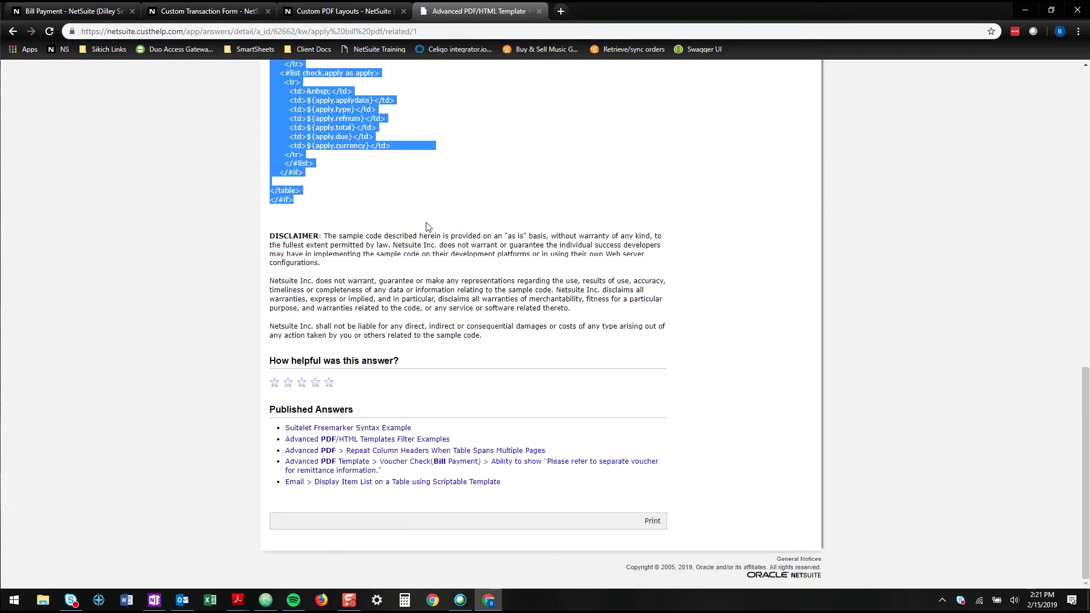
scroll(426, 226, "up", 10)
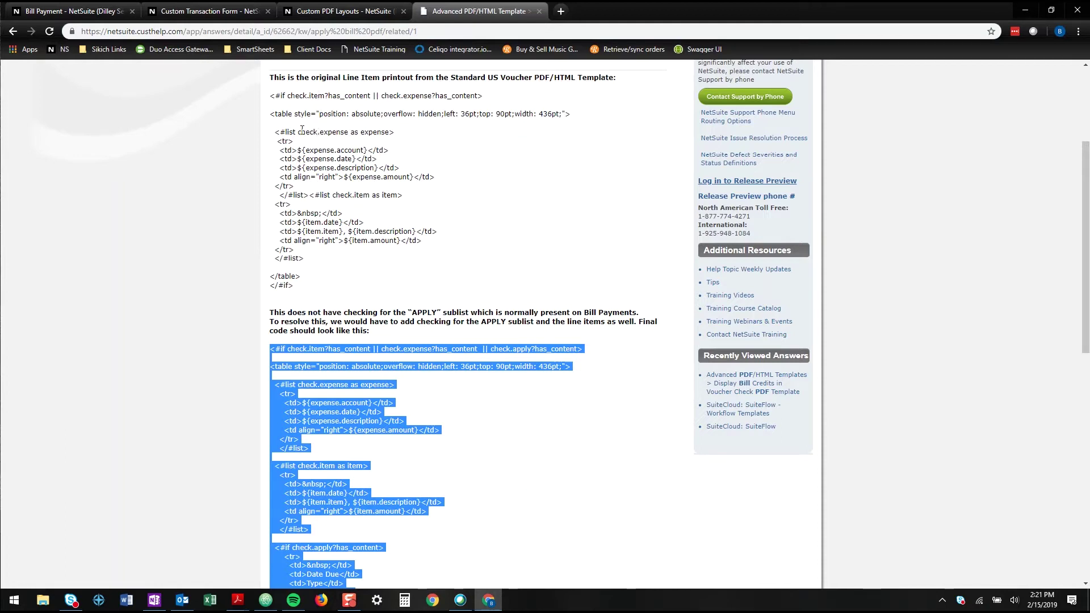
Select the full sample code block, including the check.apply date and type lines.
left_click_drag(302, 132, 352, 160)
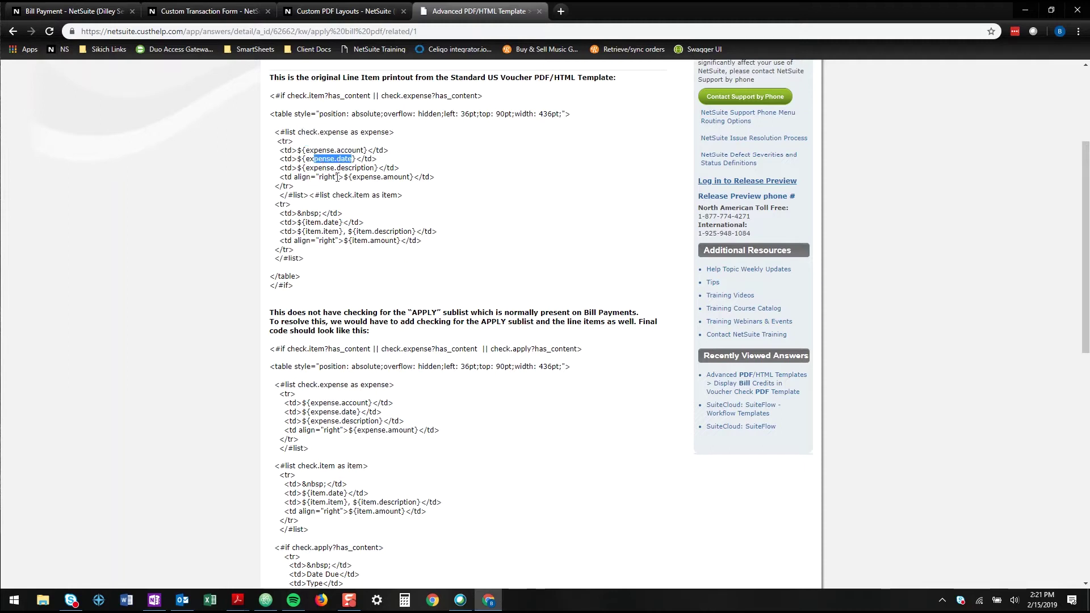
scroll(425, 232, "down", 5)
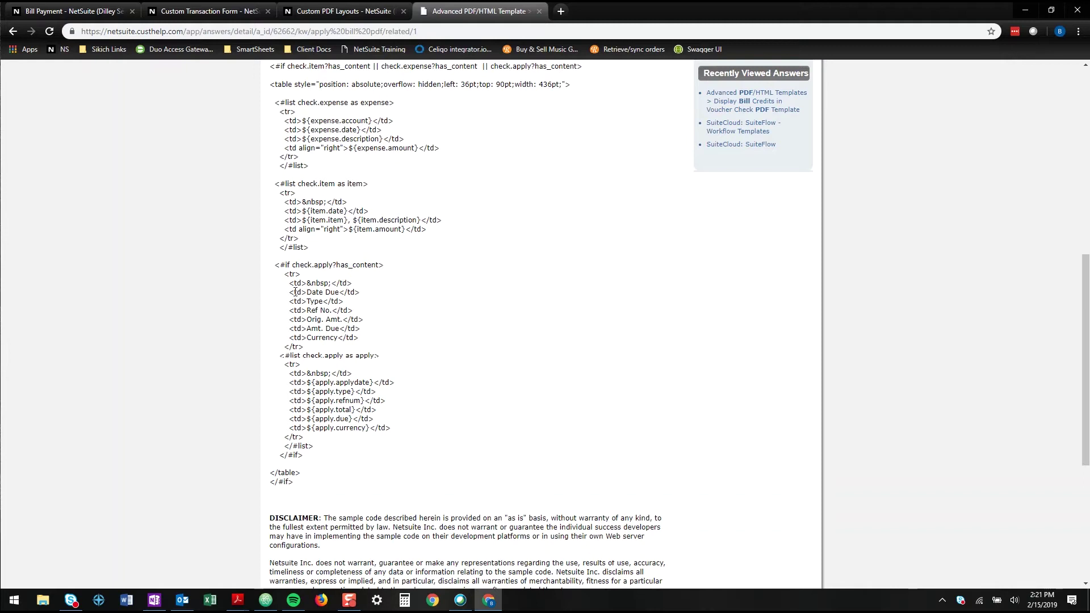
left_click_drag(306, 380, 362, 390)
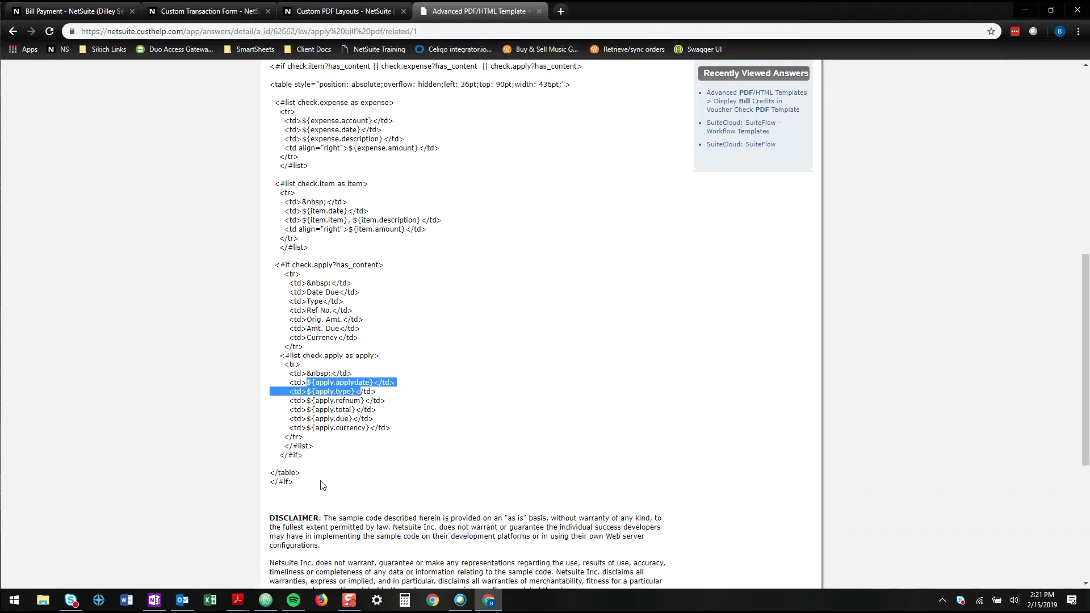
left_click_drag(324, 489, 261, 154)
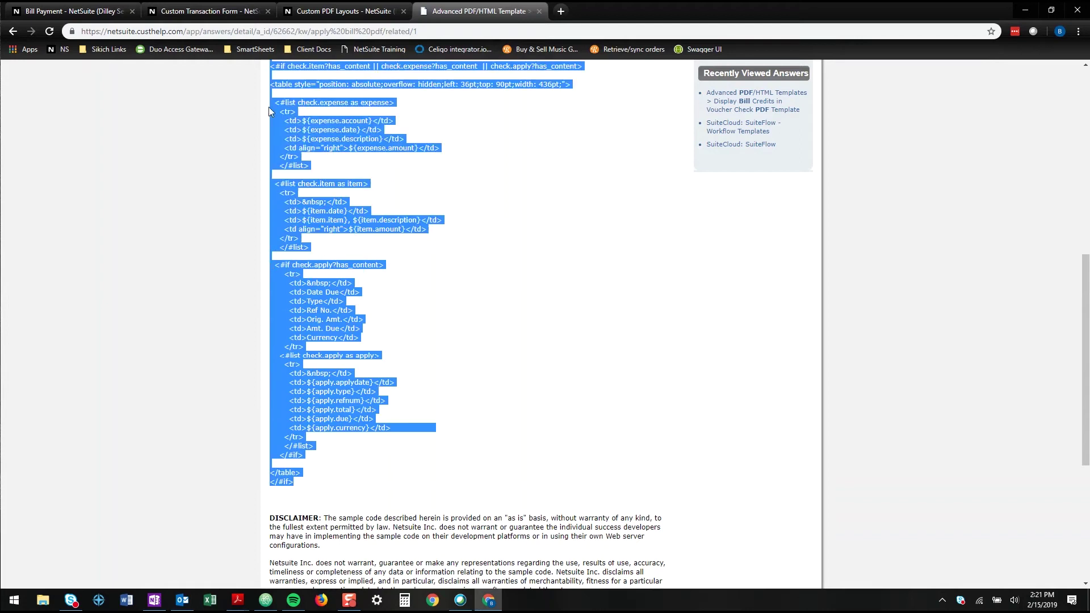
left_click_drag(268, 110, 269, 77)
key("ctrl+c")
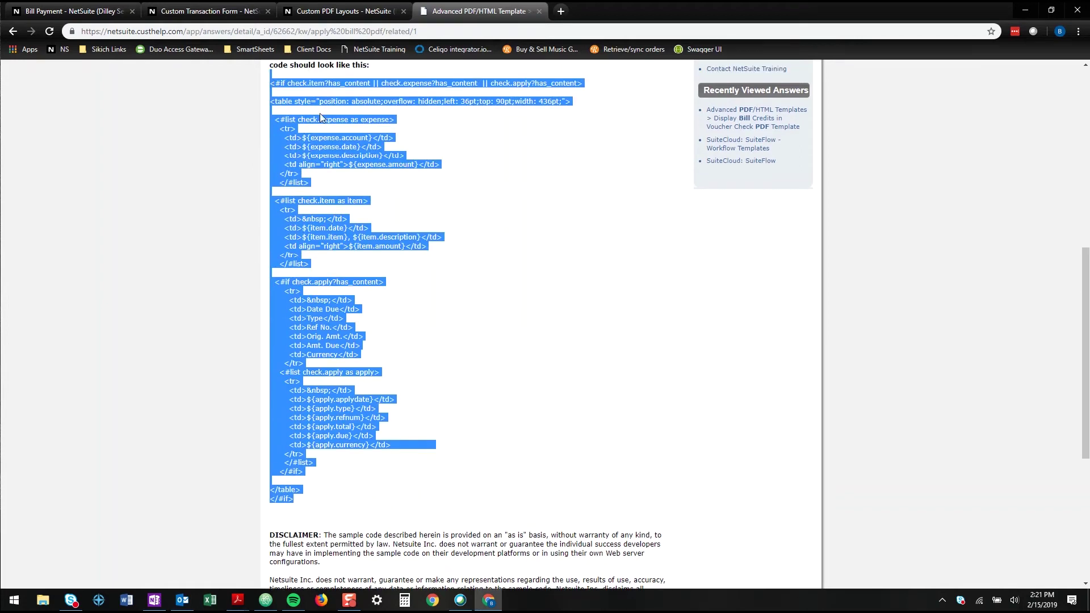
Customize the US Voucher Check PDF/HTML Template from the Advanced PDF/HTML Templates list.
left_click(227, 11)
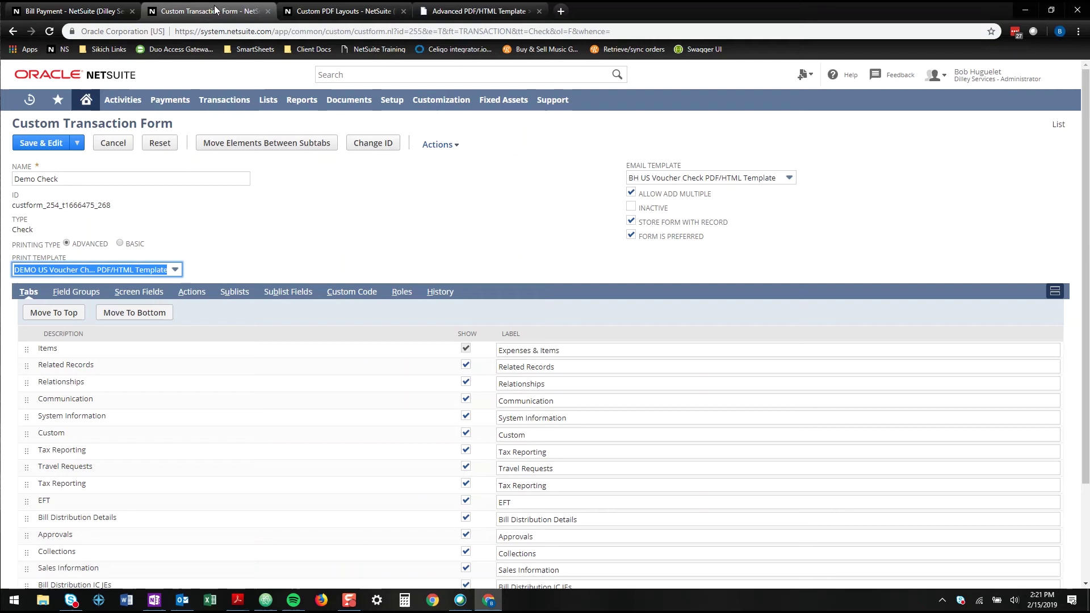
left_click(310, 11)
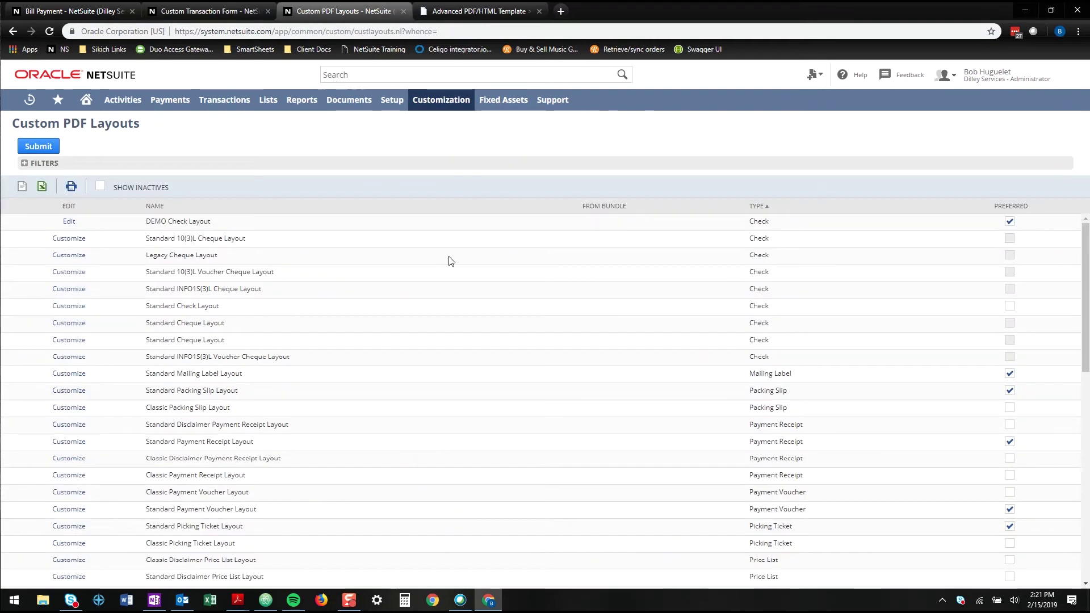
mouse_move(416, 103)
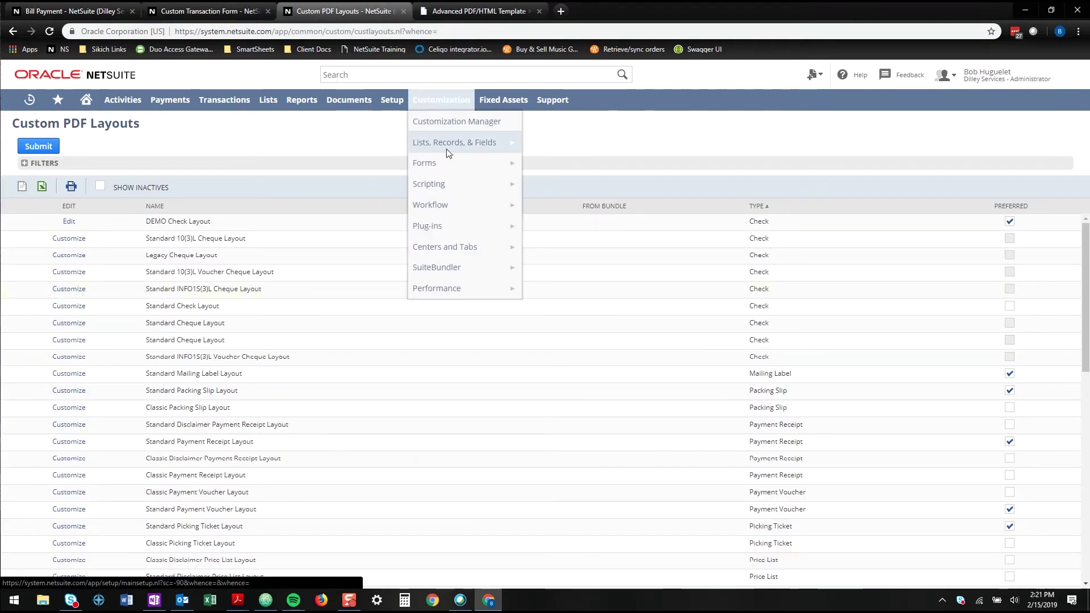
mouse_move(445, 167)
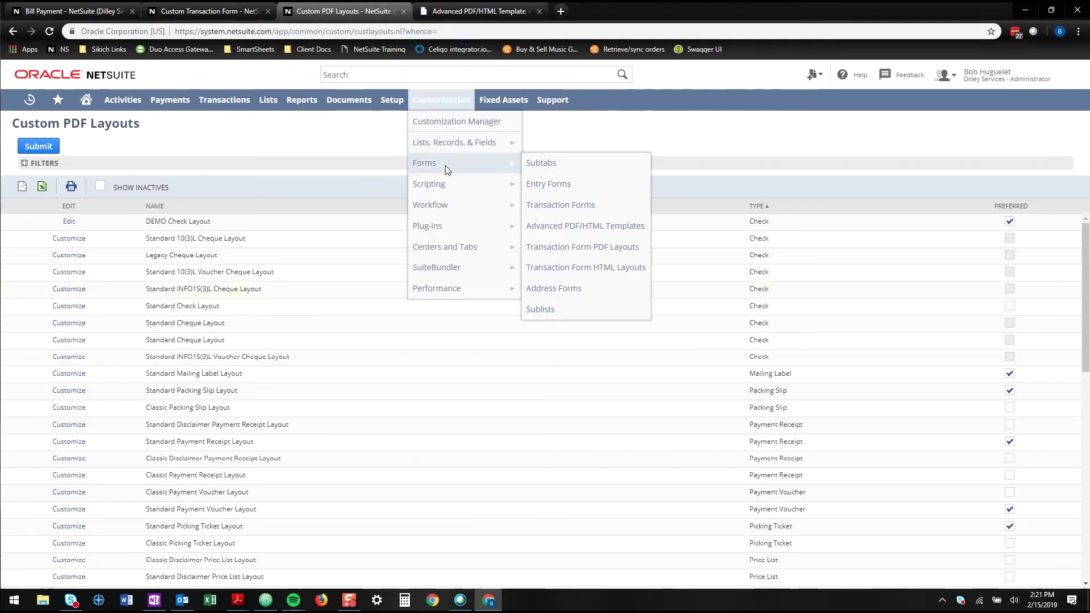
left_click(549, 227)
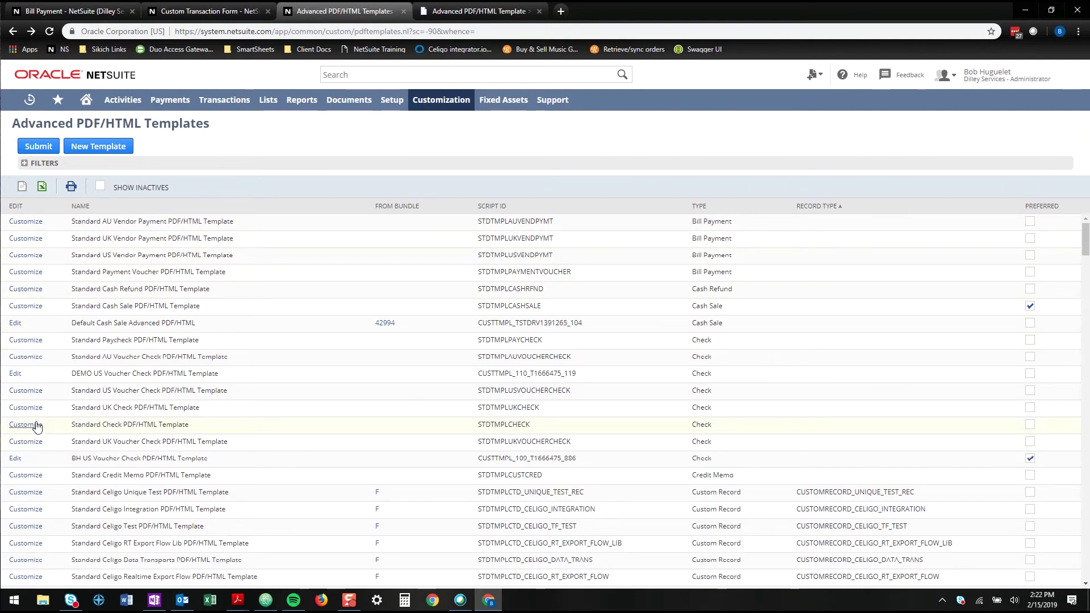
left_click(32, 397)
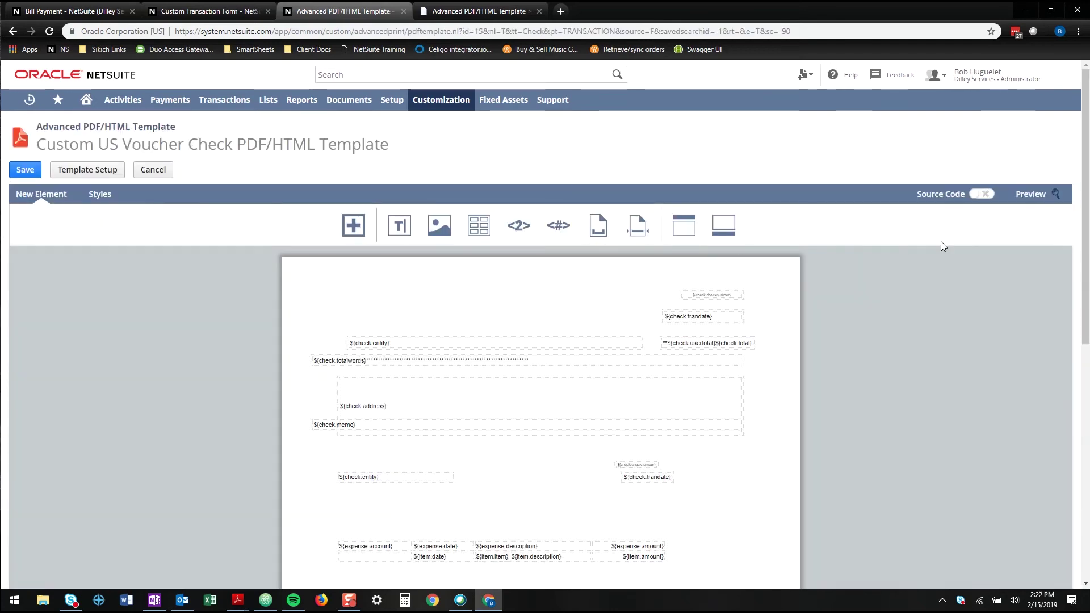
Switch the template editor to source code and paste the sample code over lines 84–100.
left_click(982, 193)
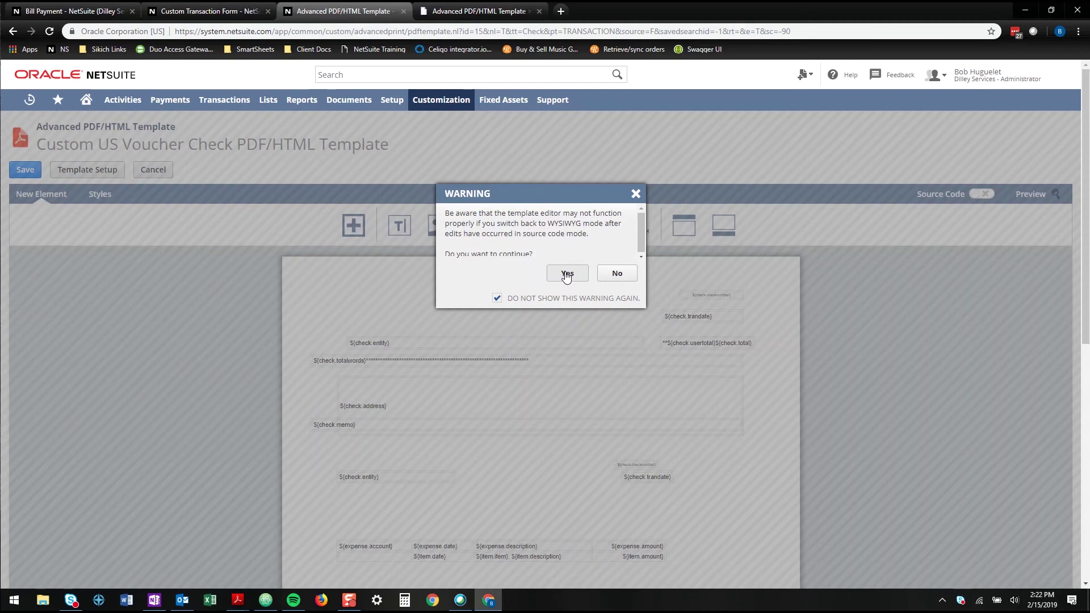
left_click(562, 275)
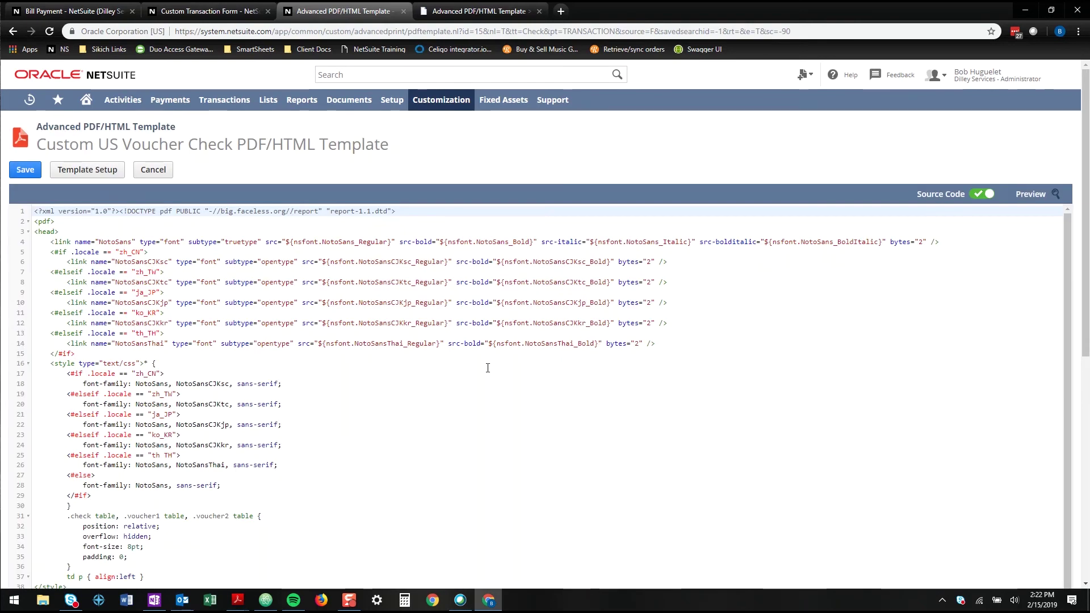
scroll(389, 355, "down", 5)
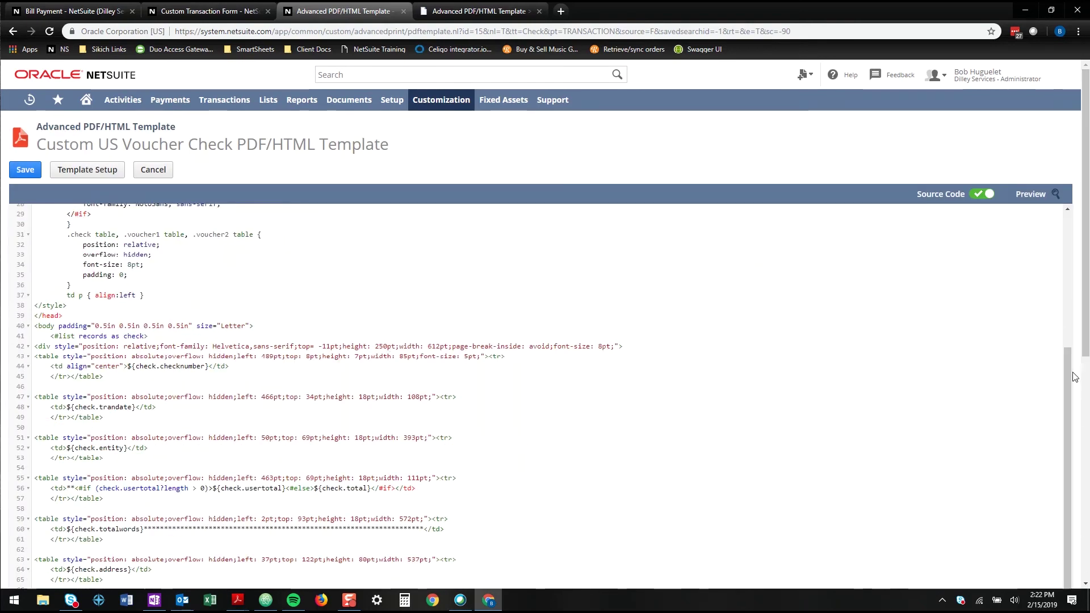
left_click_drag(1067, 381, 1064, 579)
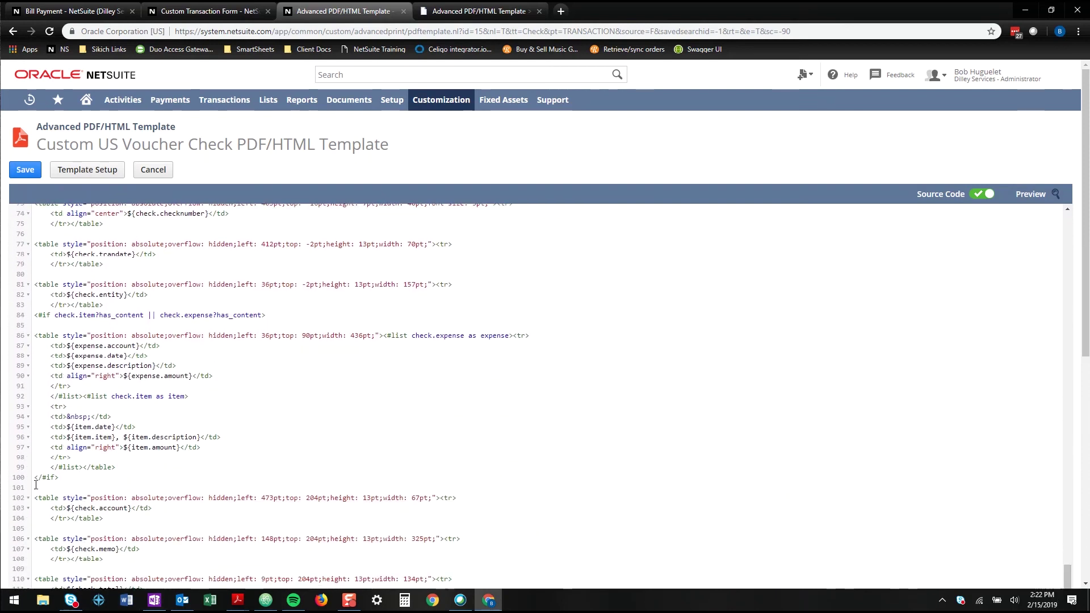
left_click_drag(65, 479, 17, 318)
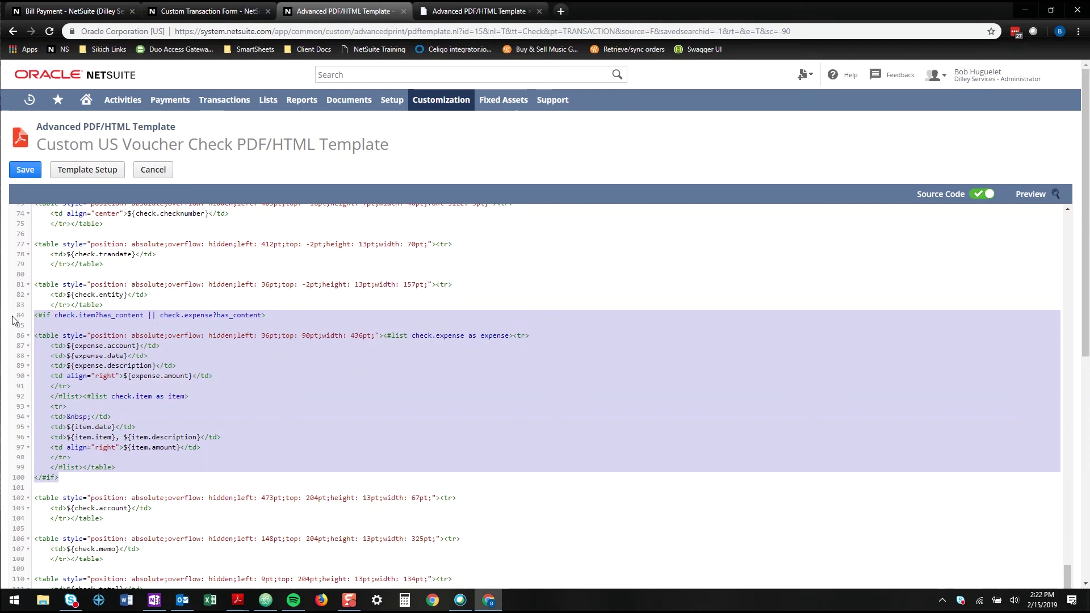
key("ctrl+v")
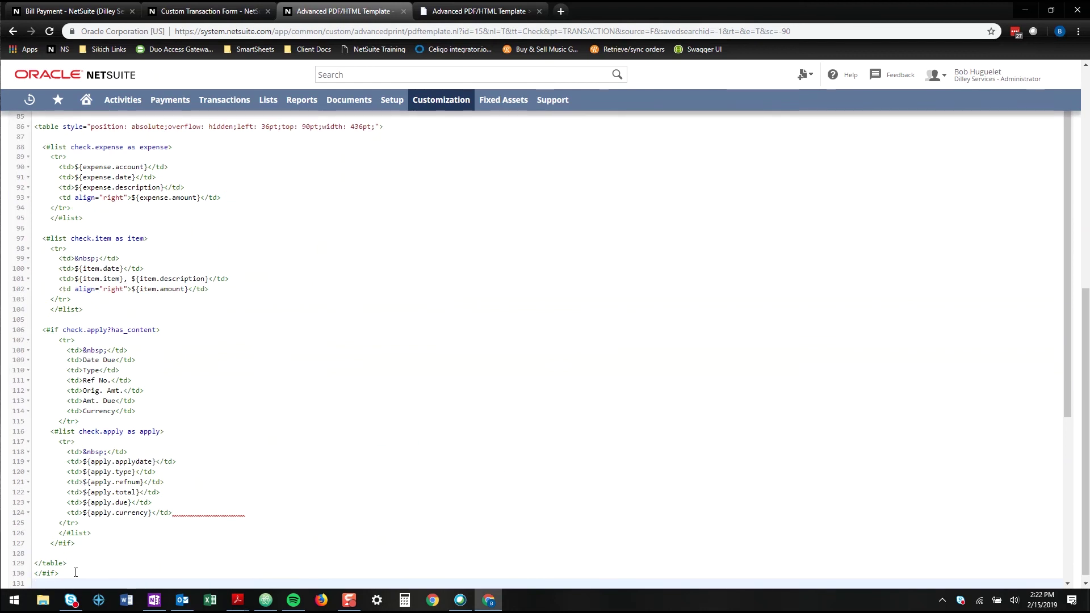
scroll(160, 364, "up", 5)
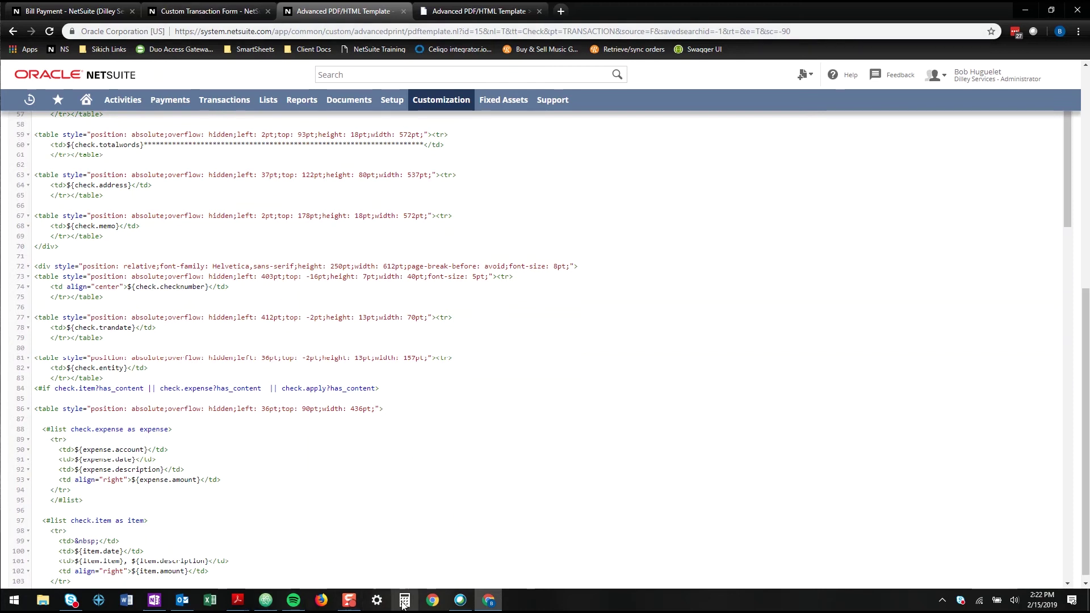
Show Bill Payment Advanced Customized.pdf in Acrobat Reader, listing the three applied bills.
key("alt+Tab")
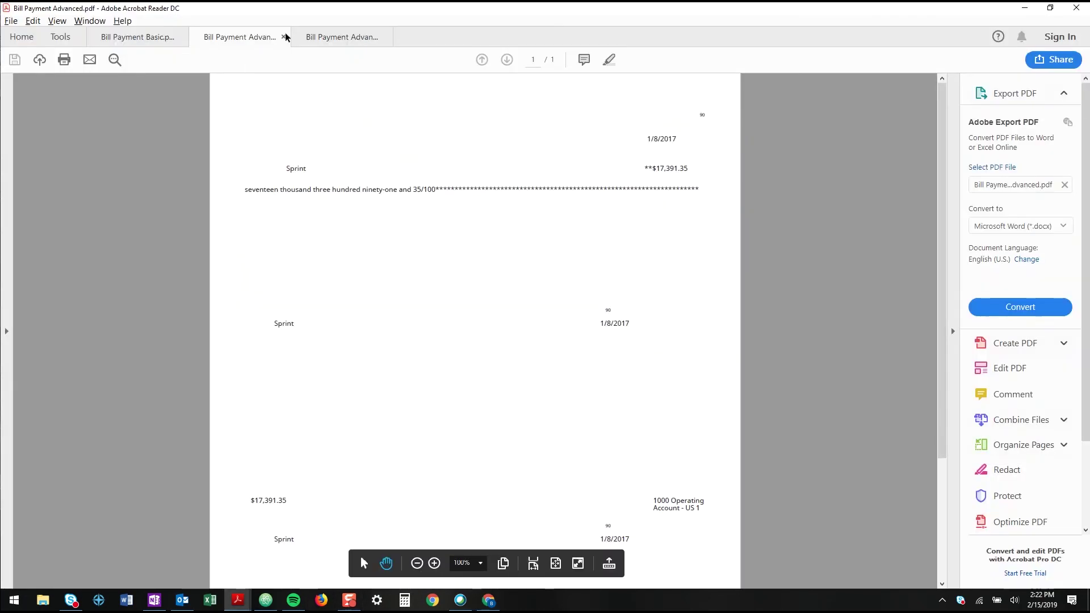
left_click(320, 35)
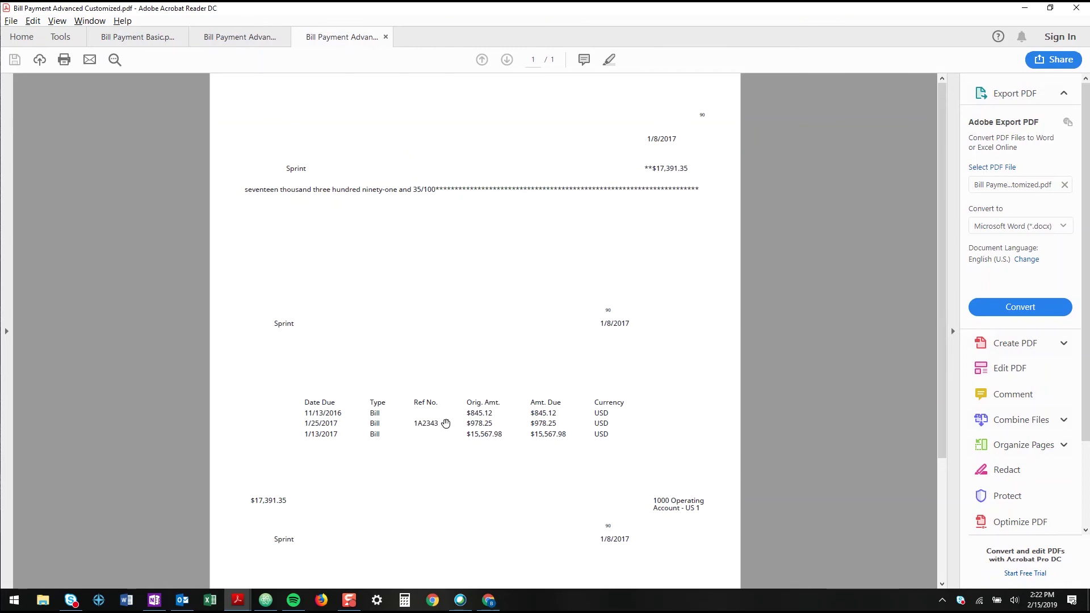